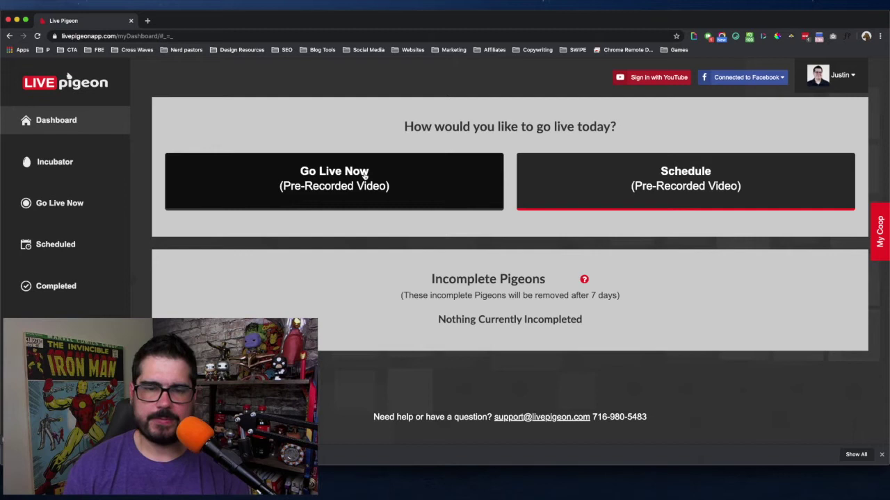
Schedule a pre-recorded video to go live on May 31 at 7:00 AM.
click(597, 183)
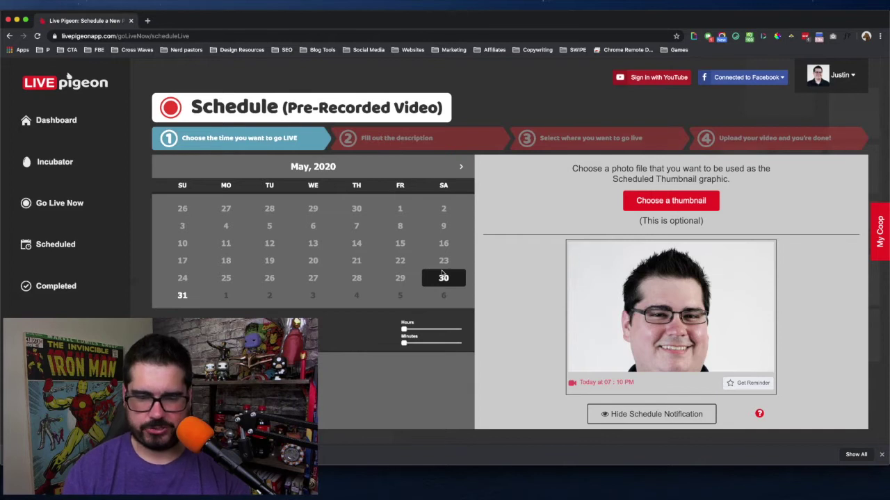
click(183, 298)
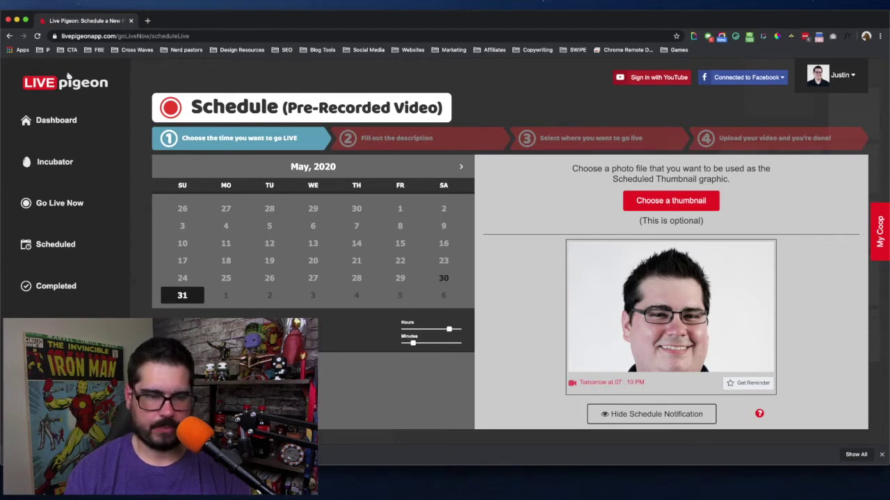
drag(449, 330, 404, 343)
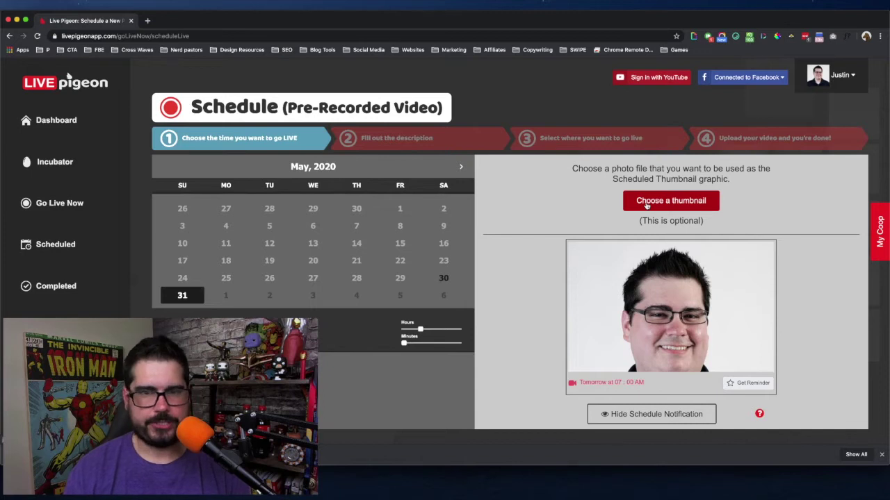
Attach 'Prophecy Points Us To God .jpg' from Downloads as the scheduled thumbnail.
click(647, 203)
click(397, 84)
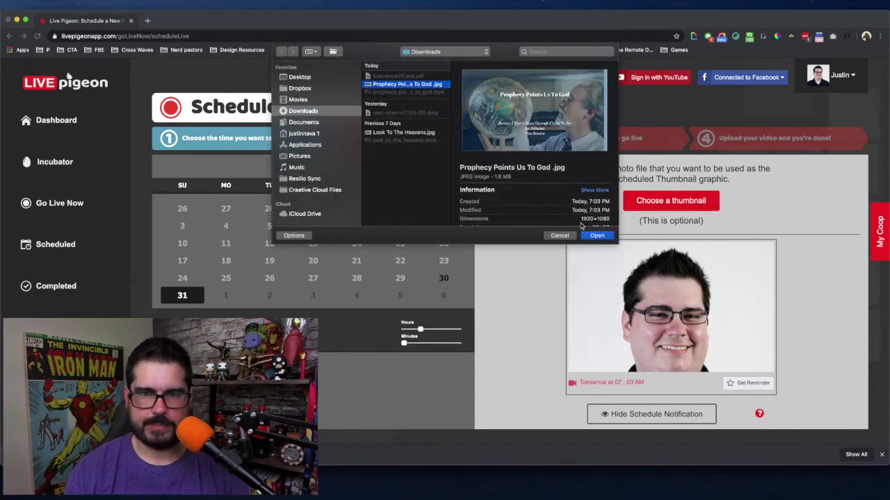
click(597, 235)
scroll(522, 237, down, 2)
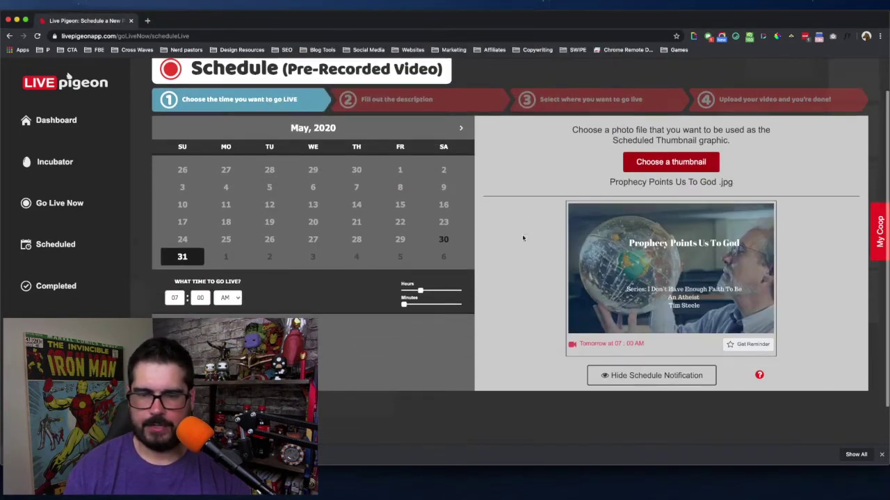
scroll(523, 238, up, 2)
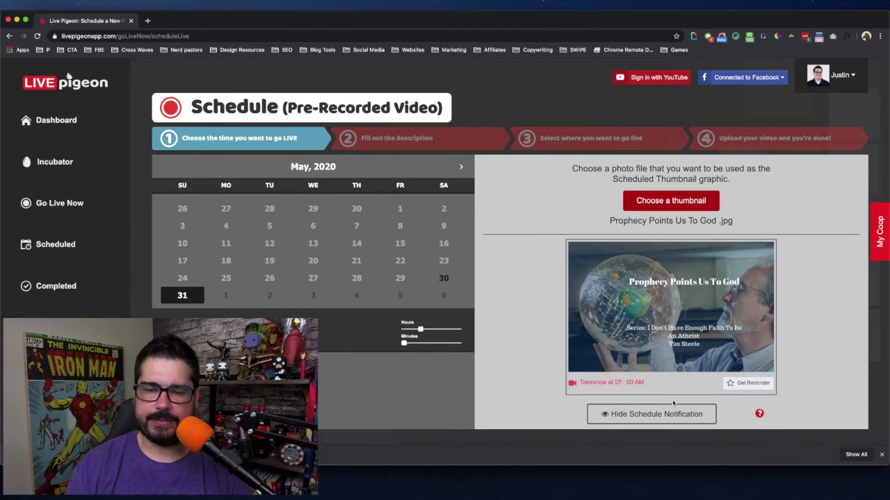
scroll(673, 403, down, 2)
scroll(673, 402, up, 2)
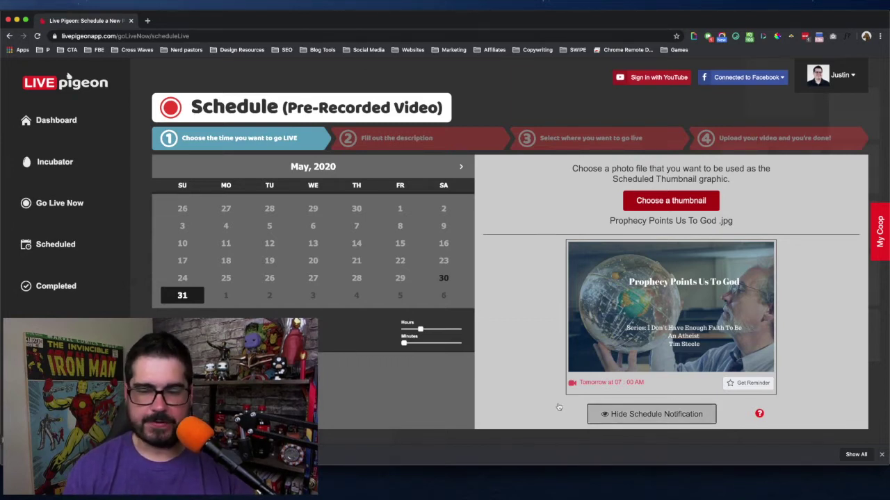
click(620, 415)
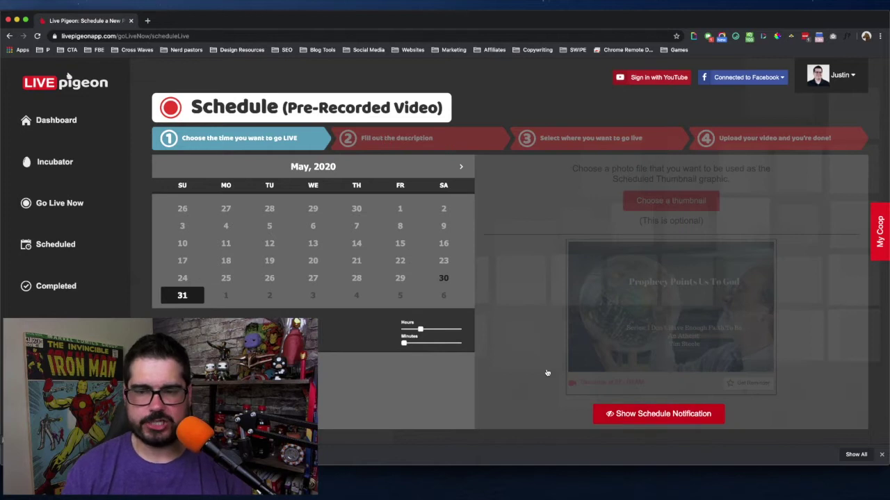
scroll(546, 373, down, 2)
scroll(547, 372, up, 2)
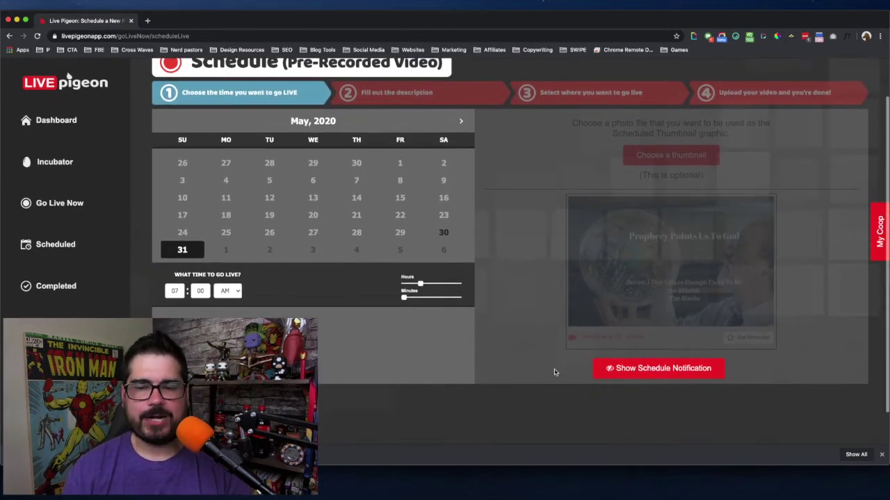
click(600, 369)
scroll(573, 368, up, 1)
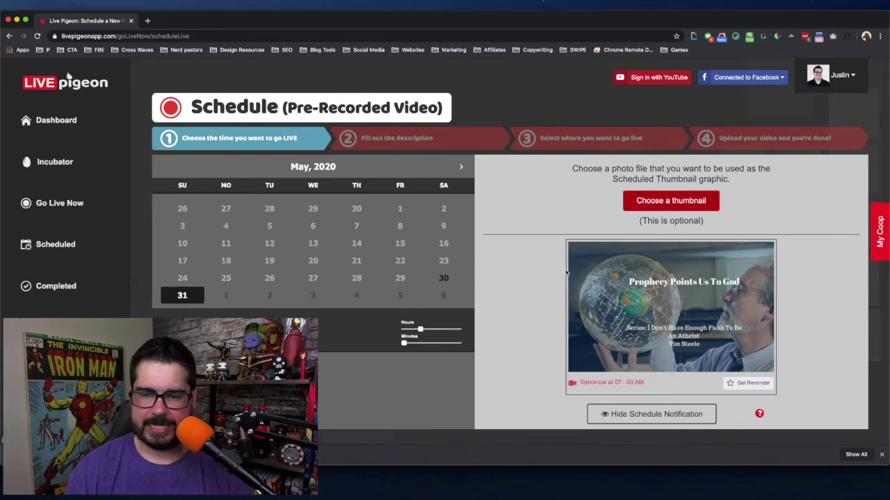
scroll(591, 339, down, 2)
scroll(591, 338, up, 2)
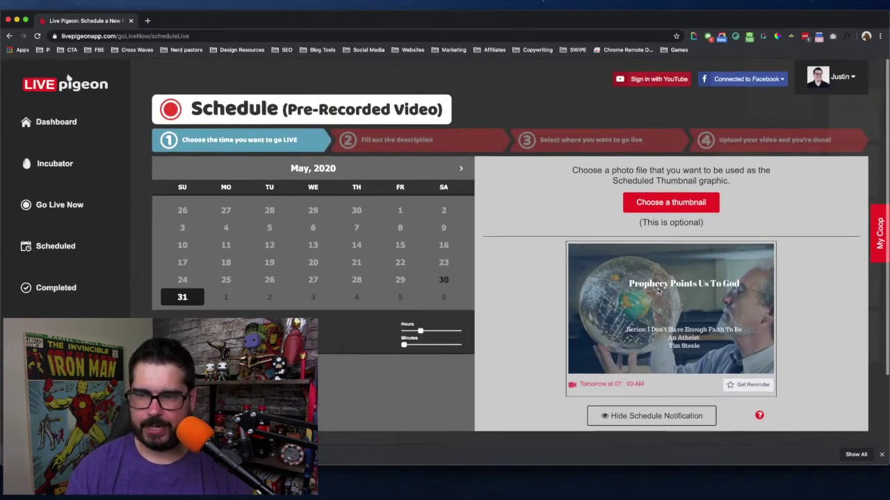
scroll(599, 377, down, 2)
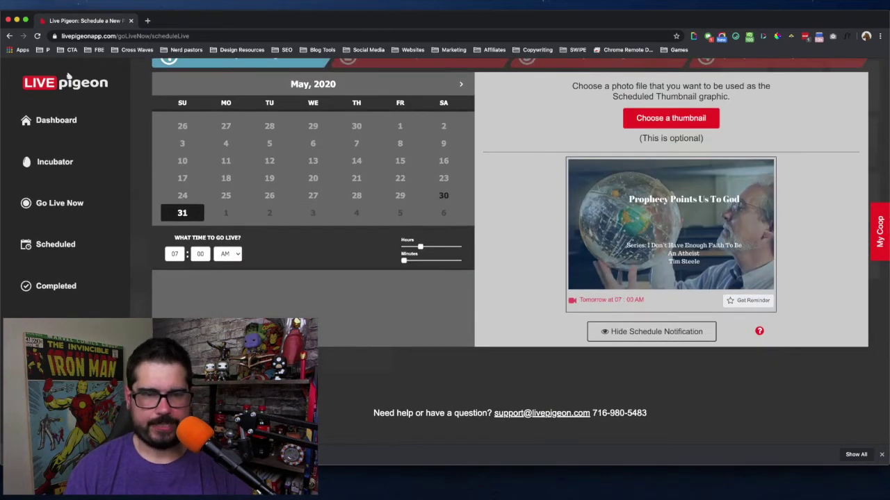
Copy the sermon title 'Prophecy Points Us To God' into the Video Title field.
click(236, 334)
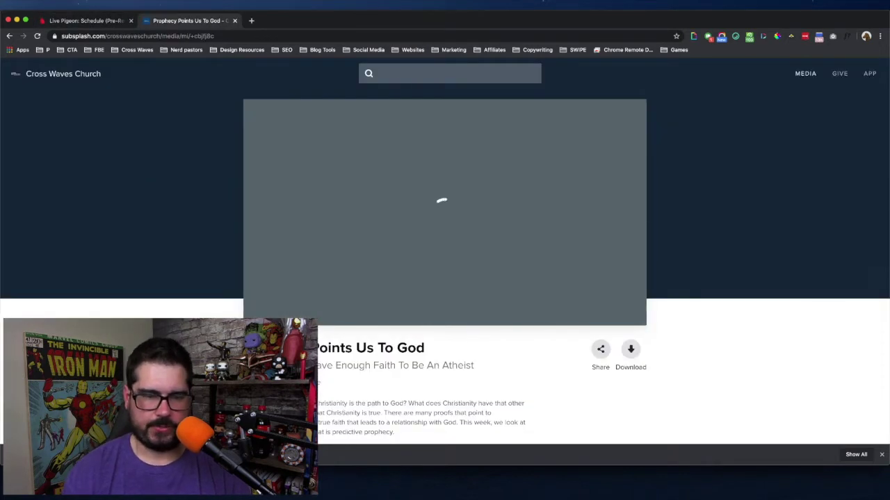
drag(427, 351, 306, 349)
key(super+c)
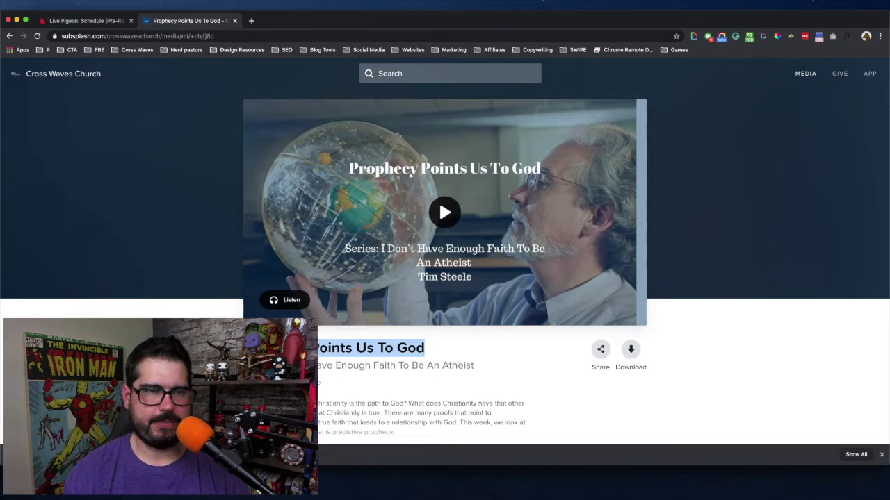
click(101, 22)
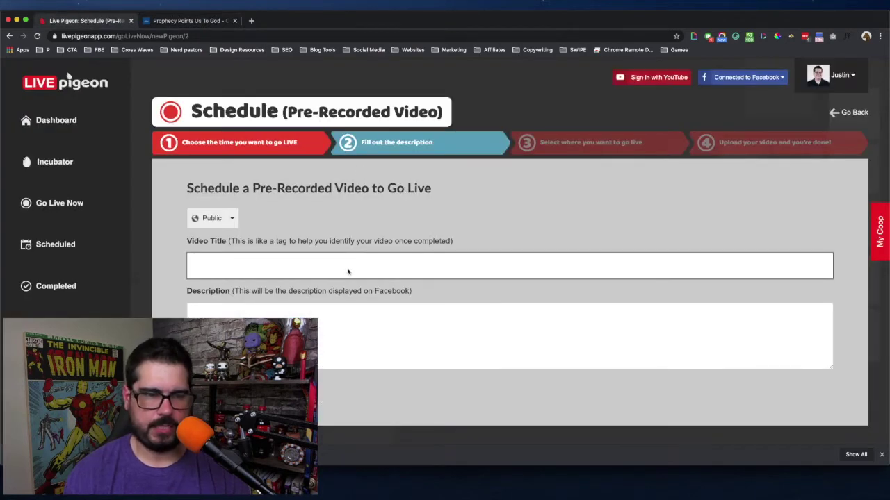
key(super+v)
Paste the sermon page's full three-paragraph description into the Description field.
click(191, 21)
scroll(362, 334, down, 1)
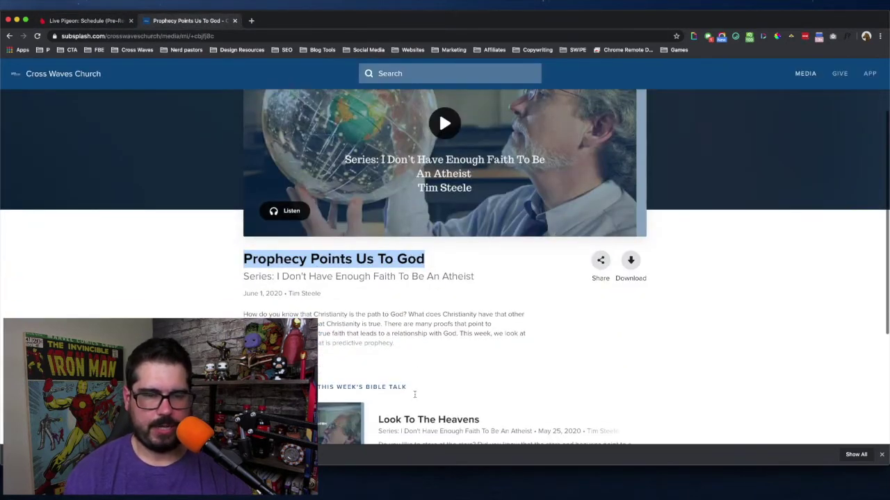
click(396, 343)
click(367, 338)
scroll(253, 304, down, 3)
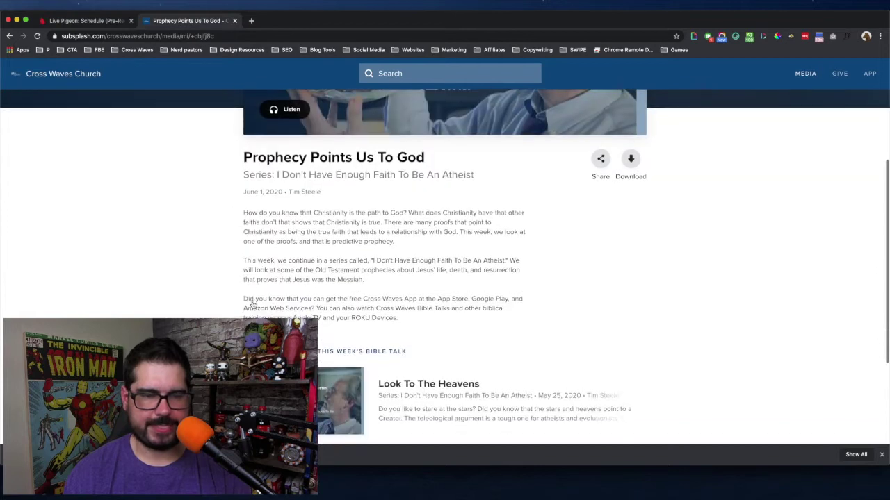
drag(241, 211, 423, 334)
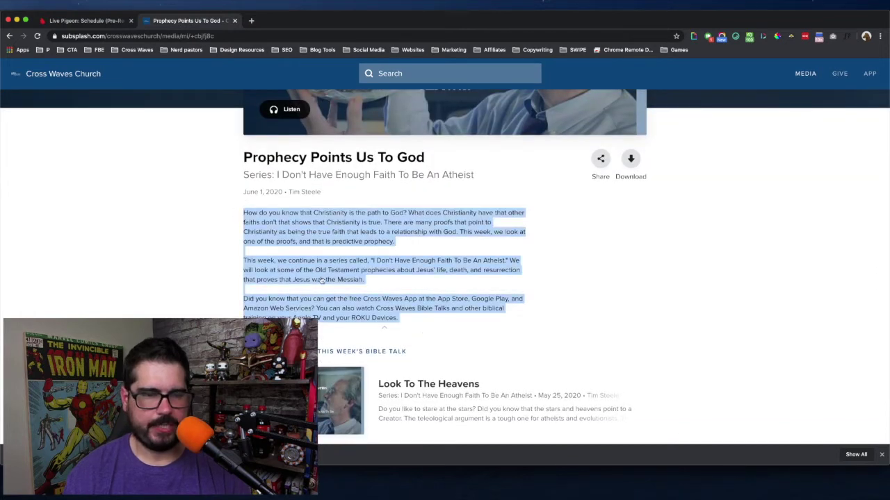
click(101, 22)
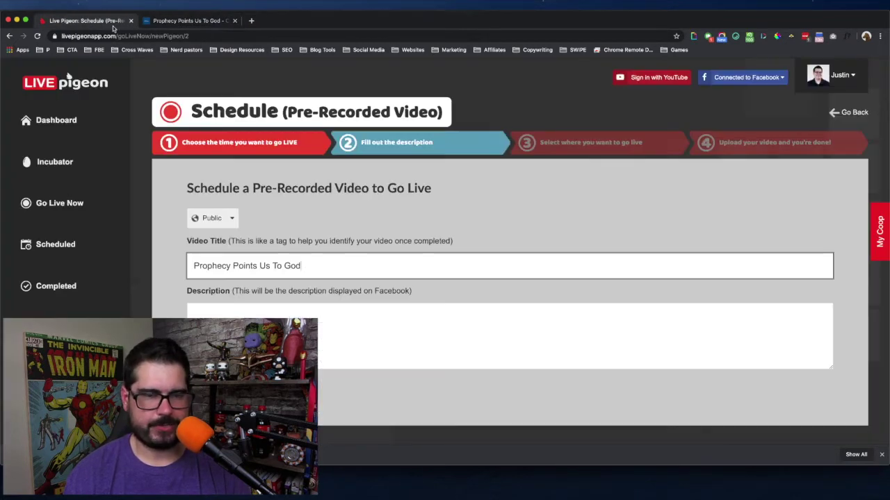
click(356, 334)
text(This week, we continue in a series called, "I Don't Have Enough Faith To Be An Atheist." We will look at some of the Old Testament prophecies about Jesus' life, death, and resurrection that proves that Jesus was the Messiah.  Did you know that you can get the free Cross Waves App at the App Store, Google Play, and Amazon Web Services? You can also watch Cross Waves Bible Talks and other biblical training on your Apple TV and your ROKU Devices.)
scroll(356, 334, down, 2)
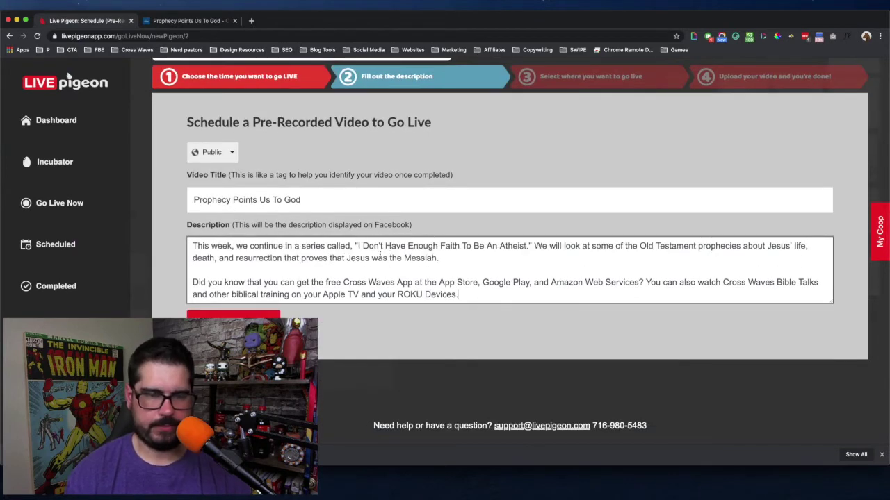
scroll(380, 254, up, 2)
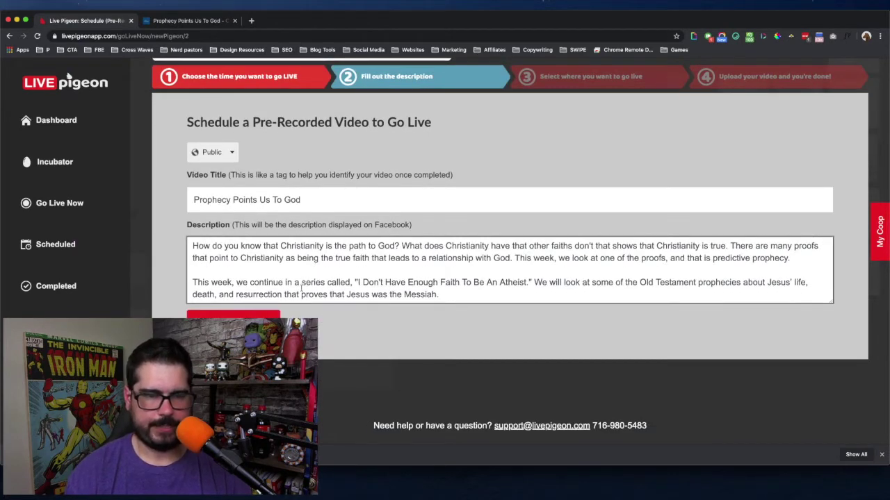
scroll(301, 288, down, 2)
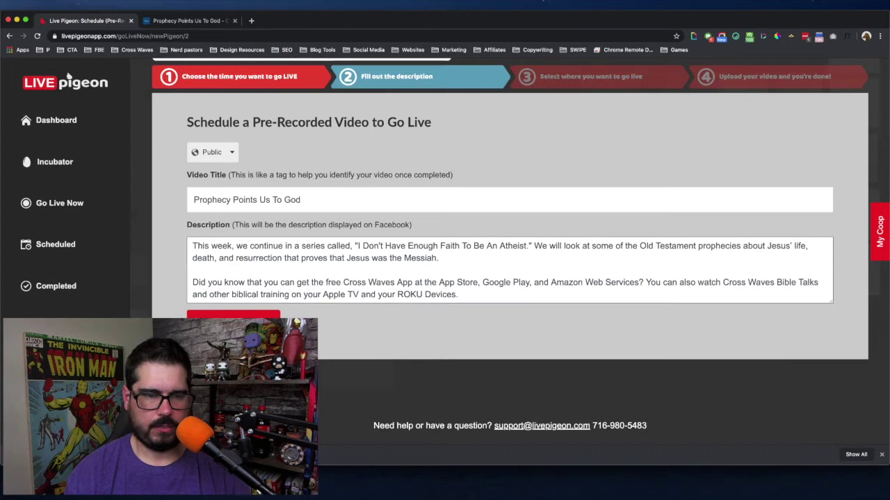
Add the Cross Waves Church Facebook page as the broadcast destination.
click(233, 326)
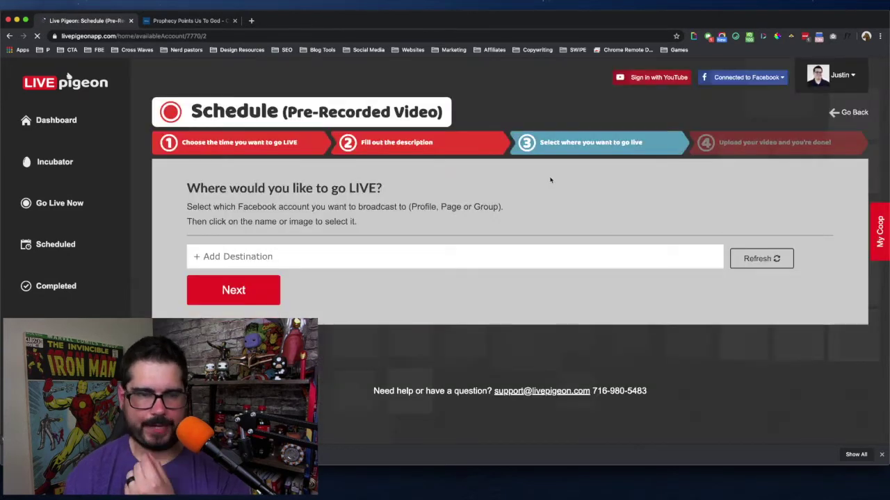
click(309, 254)
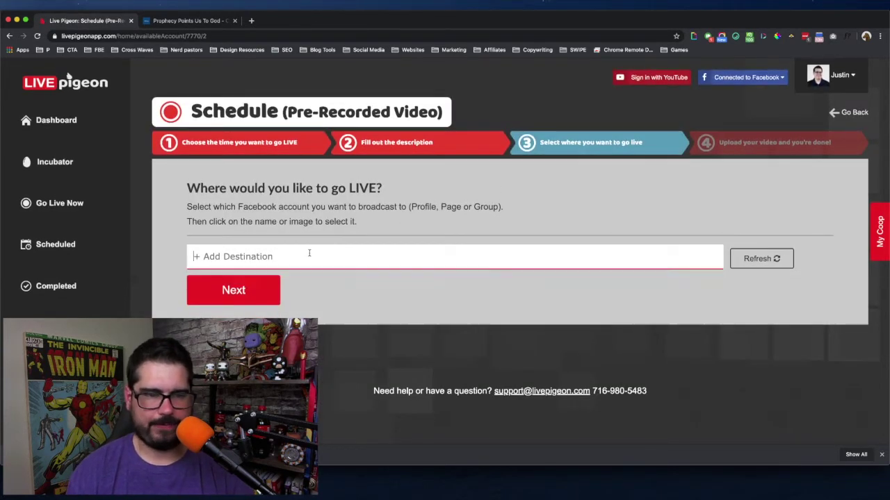
scroll(283, 286, down, 3)
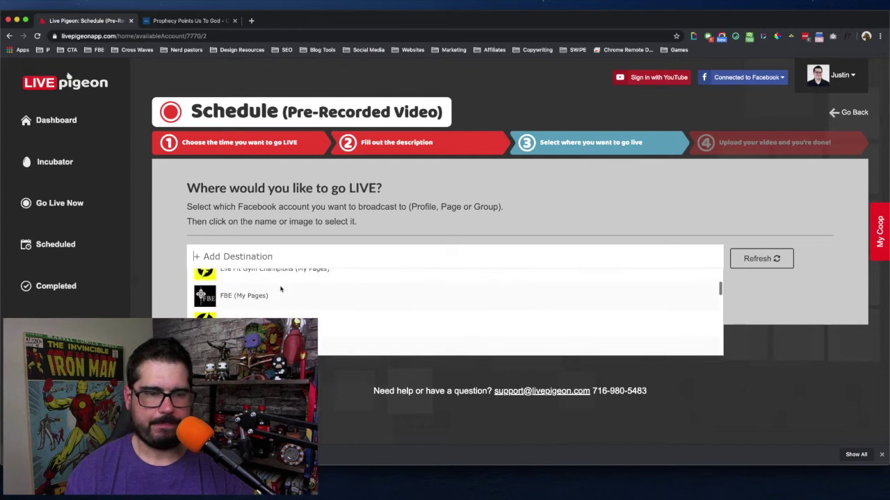
scroll(265, 295, down, 3)
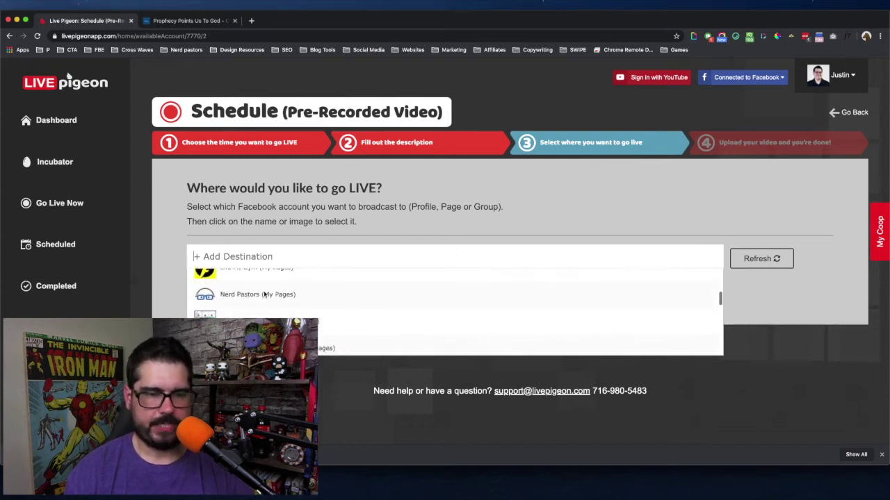
click(291, 306)
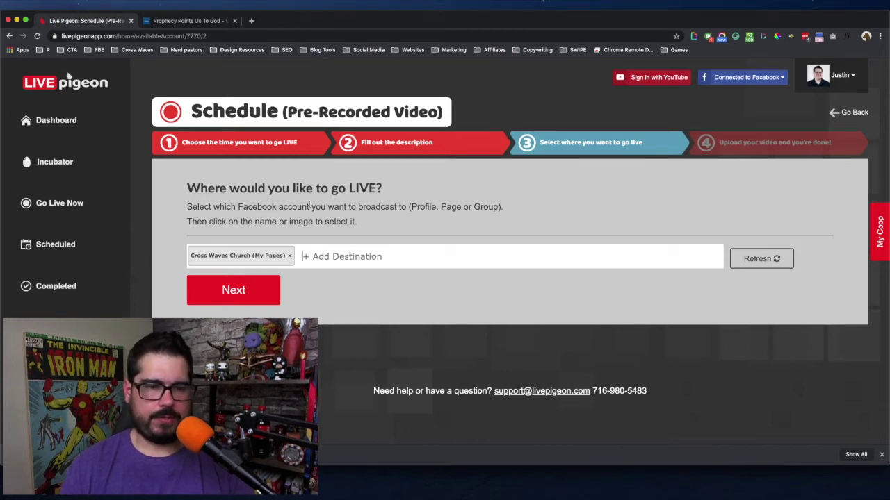
Keep Cross Waves Church (My Pages) selected and advance to step 4, Upload a Video.
click(339, 258)
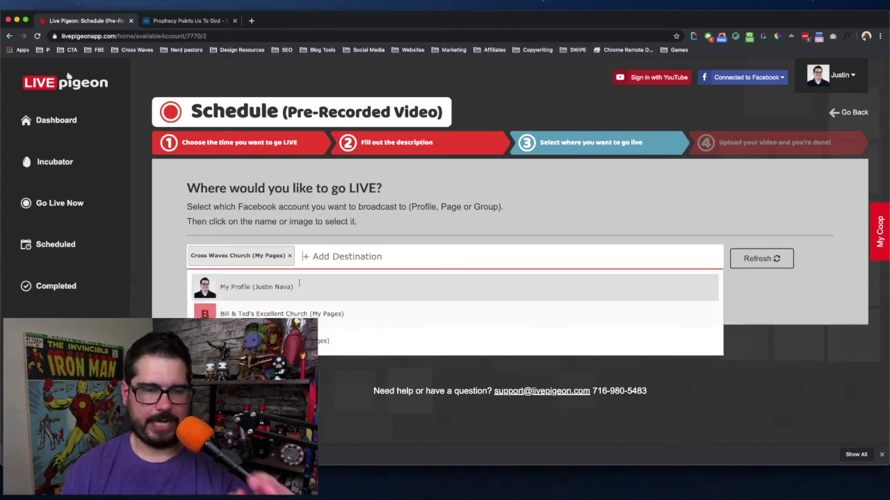
scroll(300, 286, down, 5)
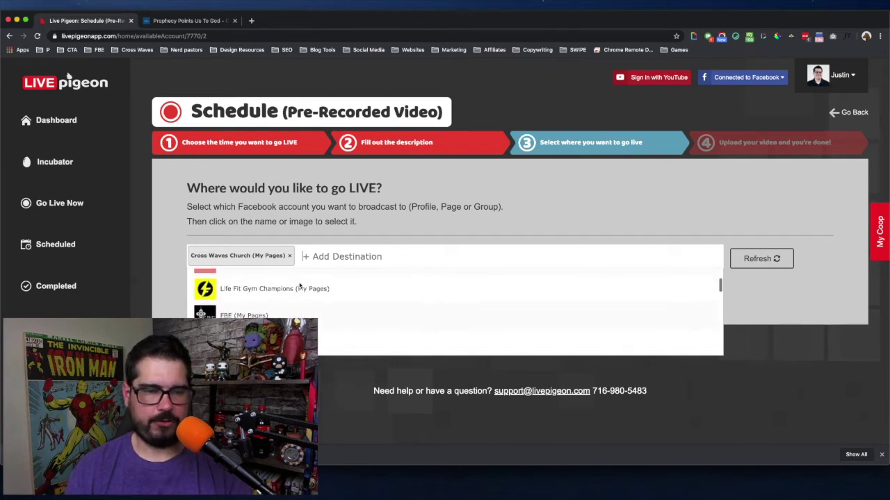
scroll(300, 285, down, 8)
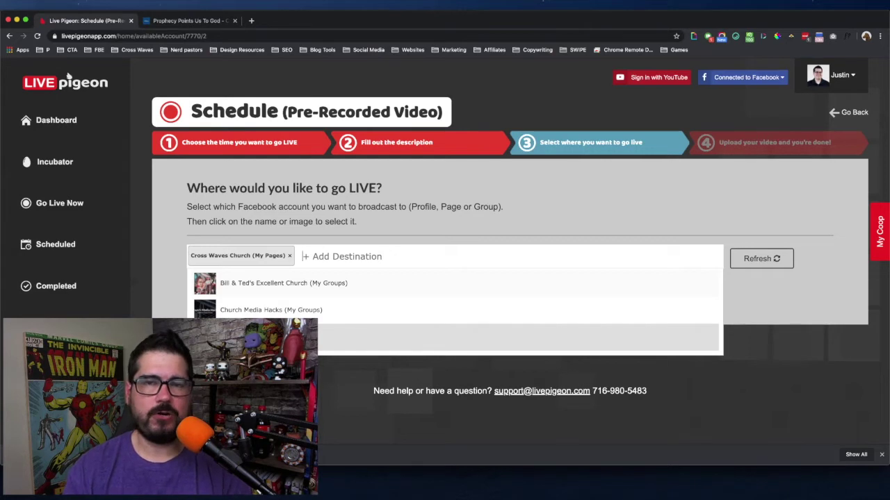
click(67, 74)
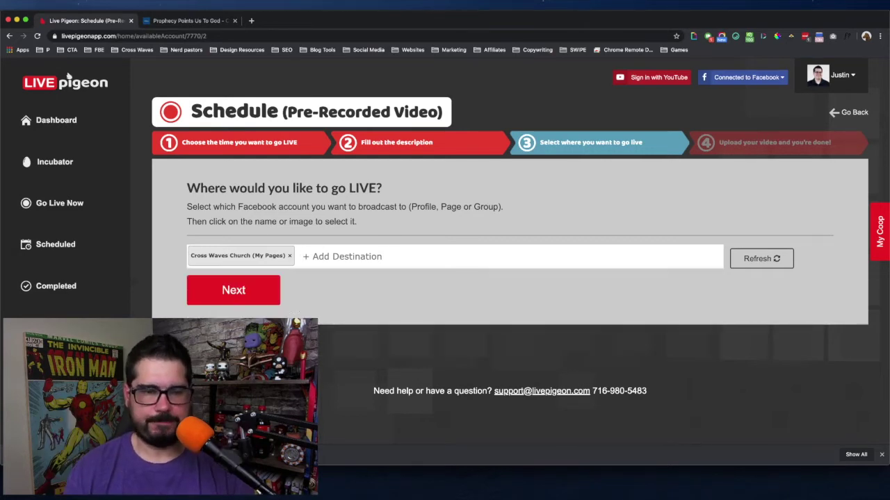
click(233, 290)
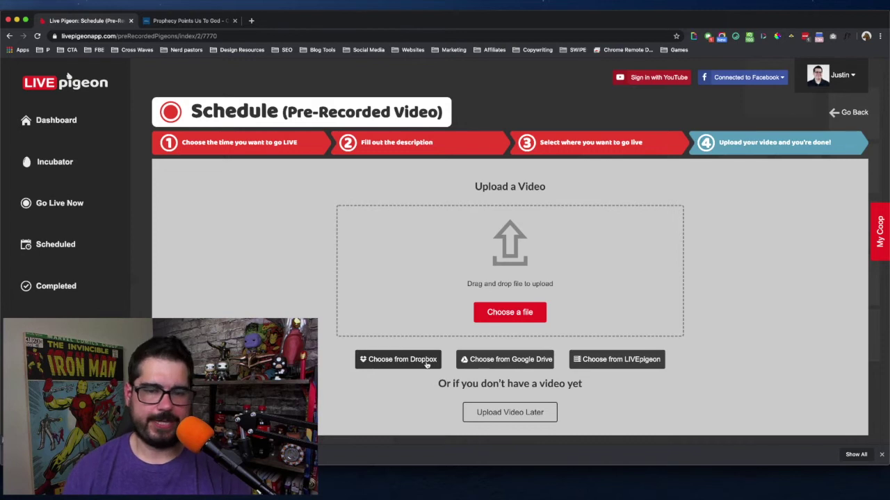
Upload prophecy_points_us_to_god.mp4 from Downloads to schedule the Sunday 31 May 07:00 AM broadcast.
click(502, 313)
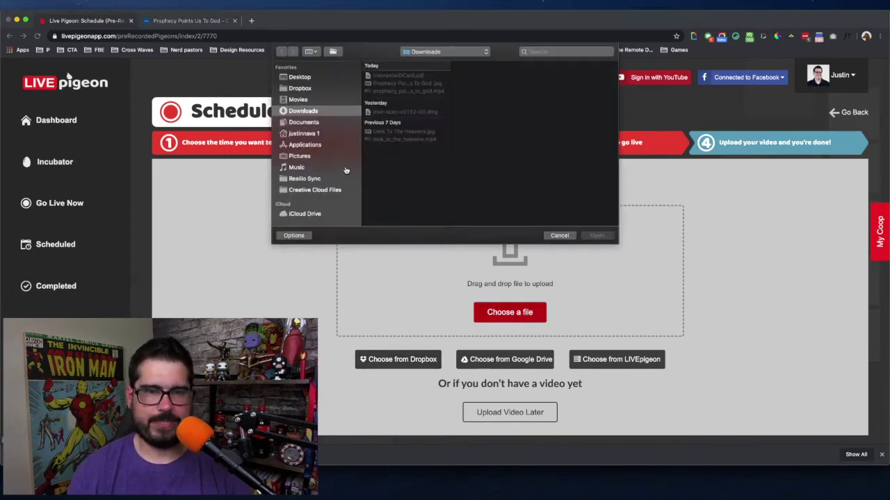
click(407, 91)
click(596, 235)
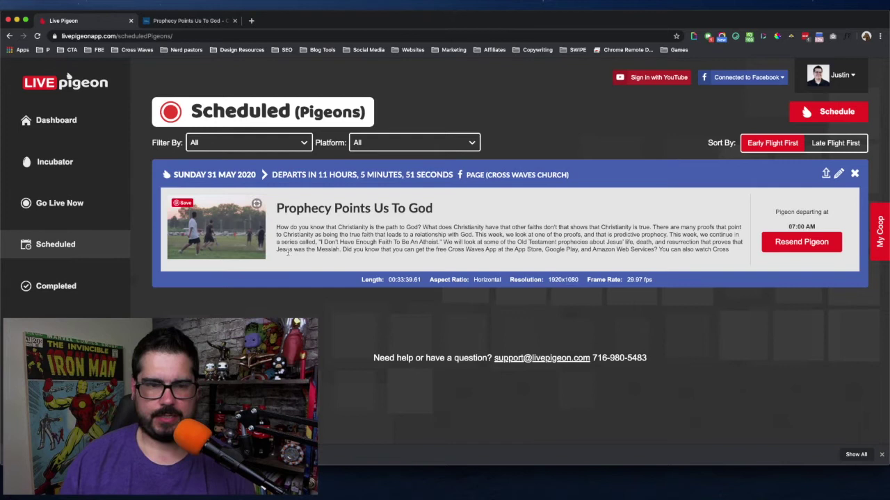
Open the Completed page showing the past Look To The Heavens broadcast.
drag(321, 228, 389, 250)
click(412, 241)
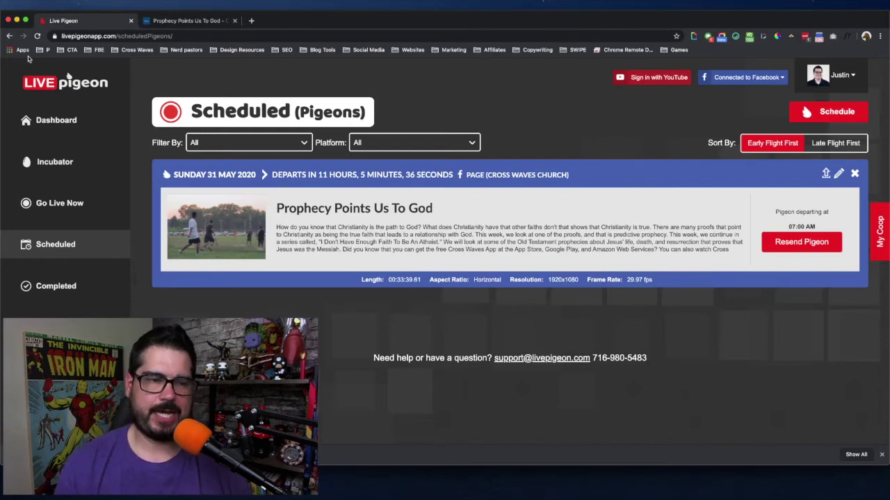
click(44, 279)
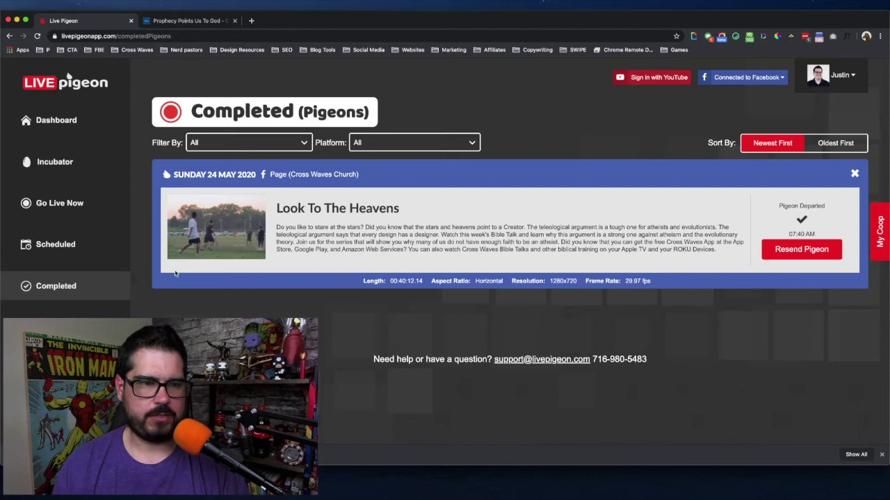
Check the Incubator video library, return to the Dashboard, and open a new tab typing 'live'.
click(67, 163)
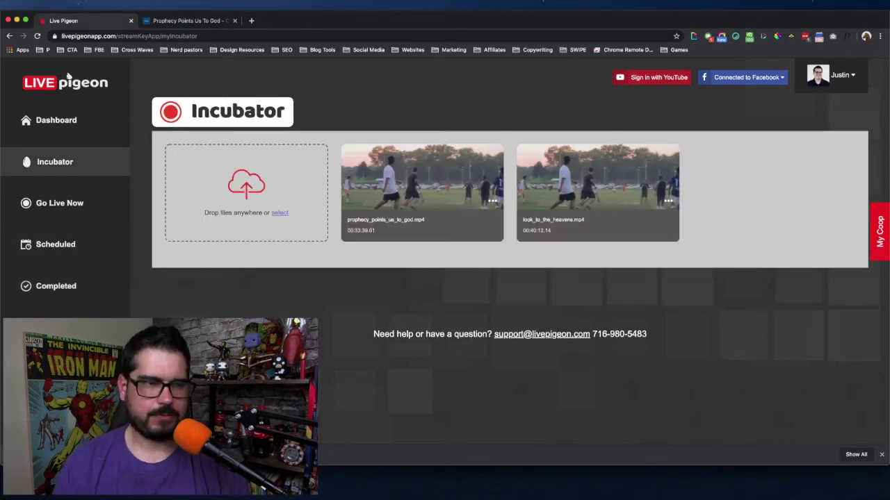
click(57, 124)
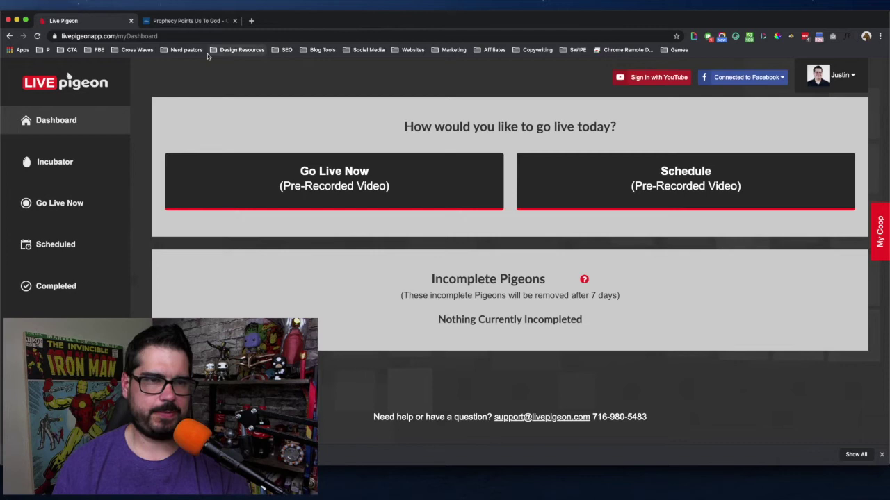
click(251, 21)
text(livepigeon.com)
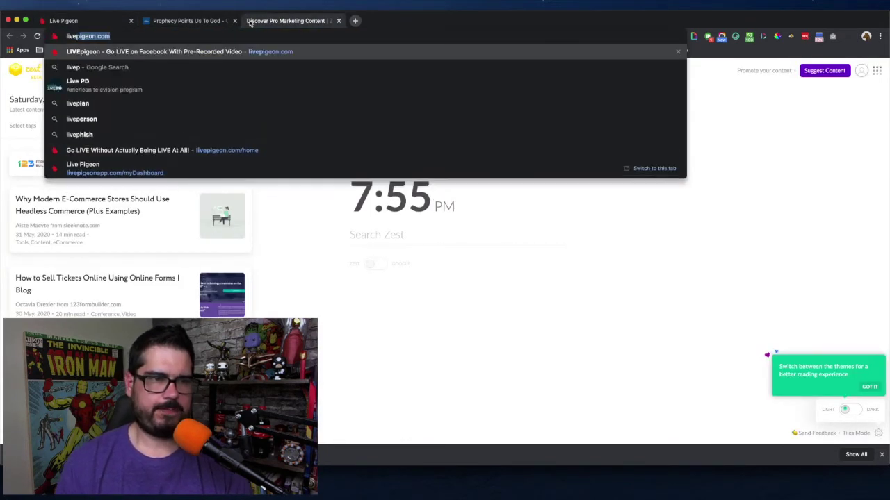
Load livepigeon.com and read down to the 'Never Have To Actually Go LIVE Again' demo section.
key(Return)
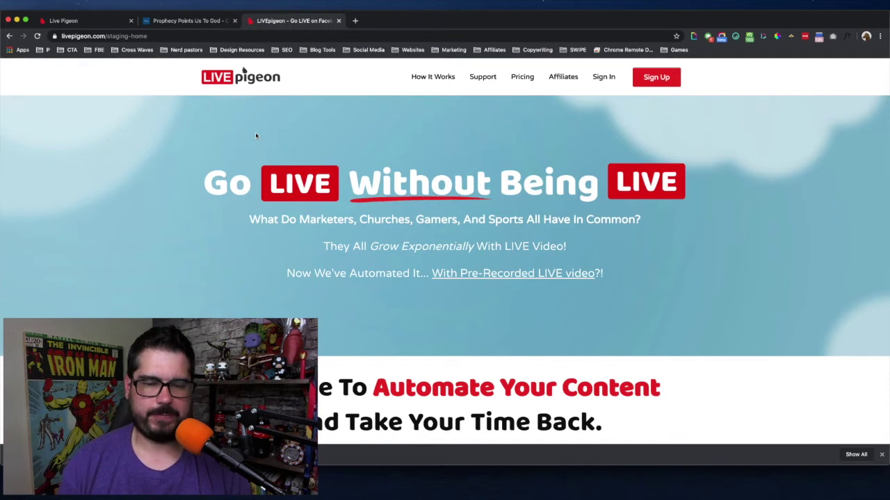
scroll(255, 136, down, 5)
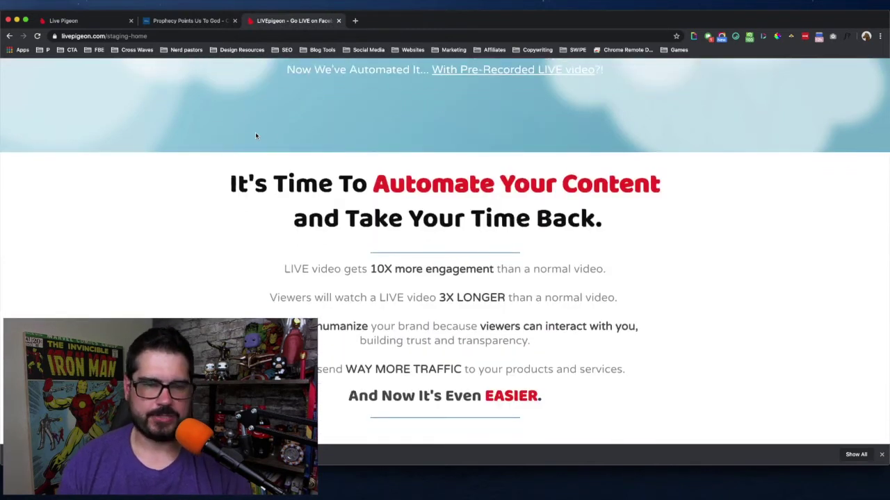
scroll(255, 135, down, 1)
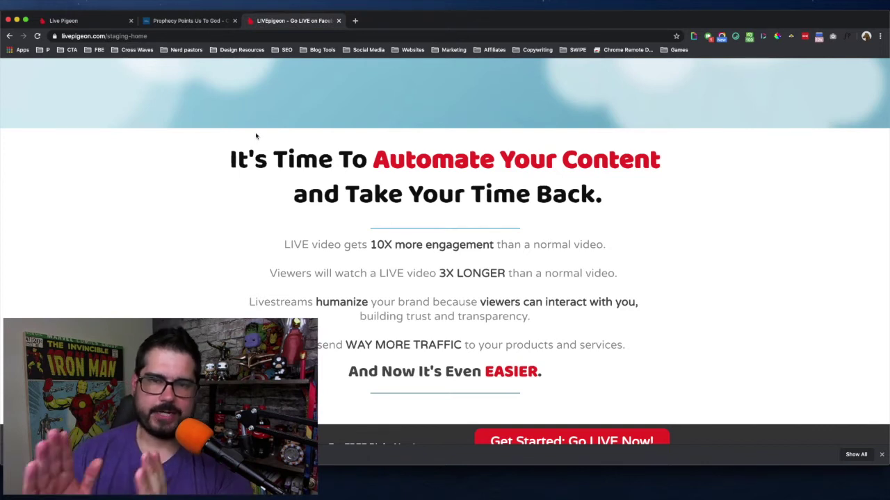
scroll(255, 137, down, 5)
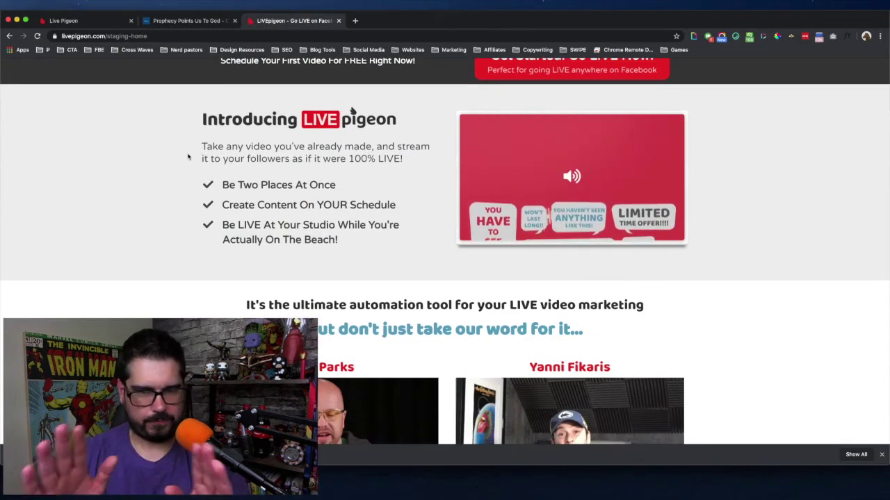
scroll(187, 157, down, 4)
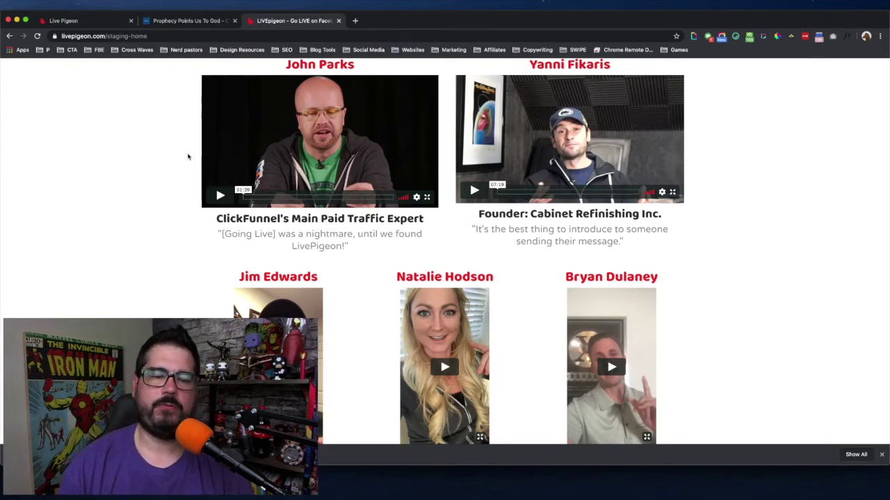
scroll(187, 157, down, 3)
scroll(187, 157, down, 5)
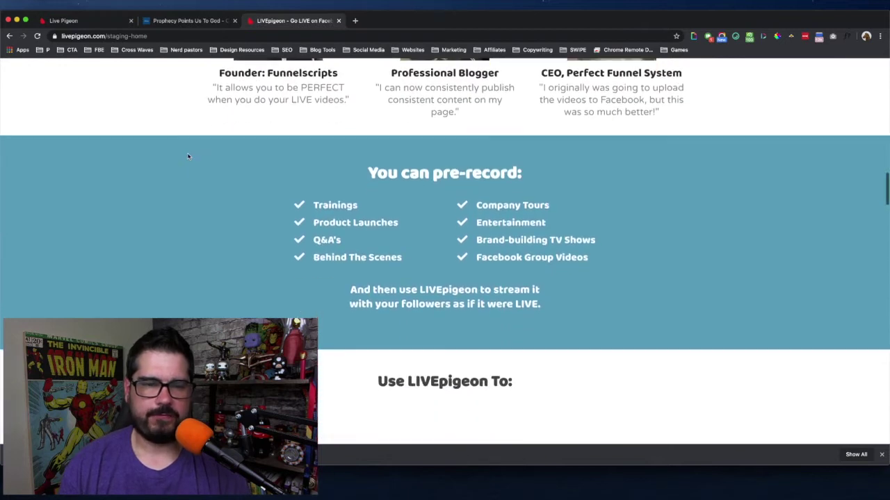
scroll(188, 157, down, 10)
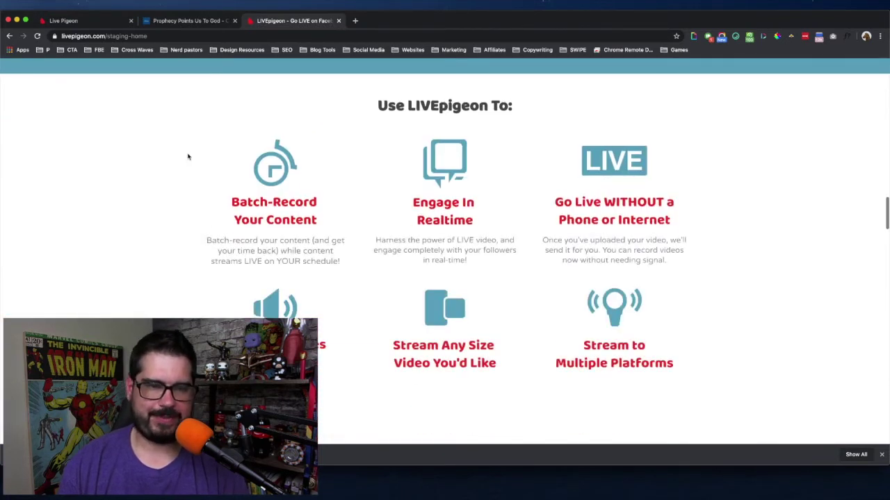
scroll(187, 157, down, 5)
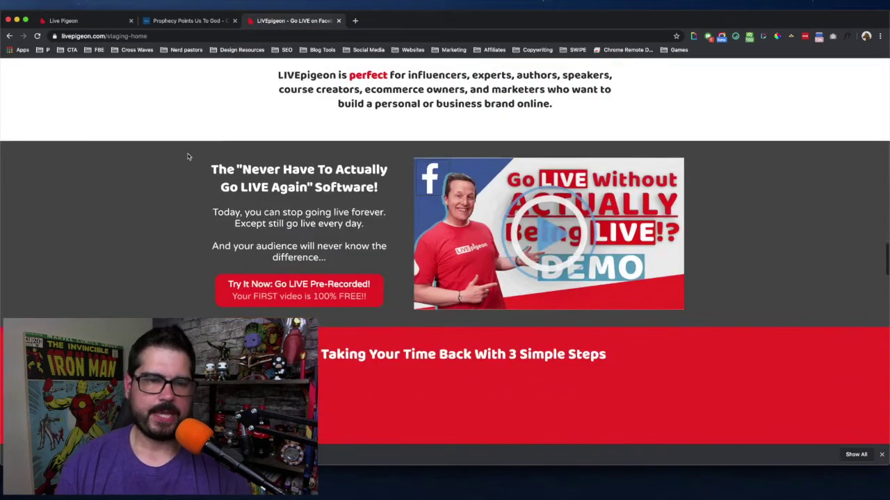
drag(198, 133, 386, 275)
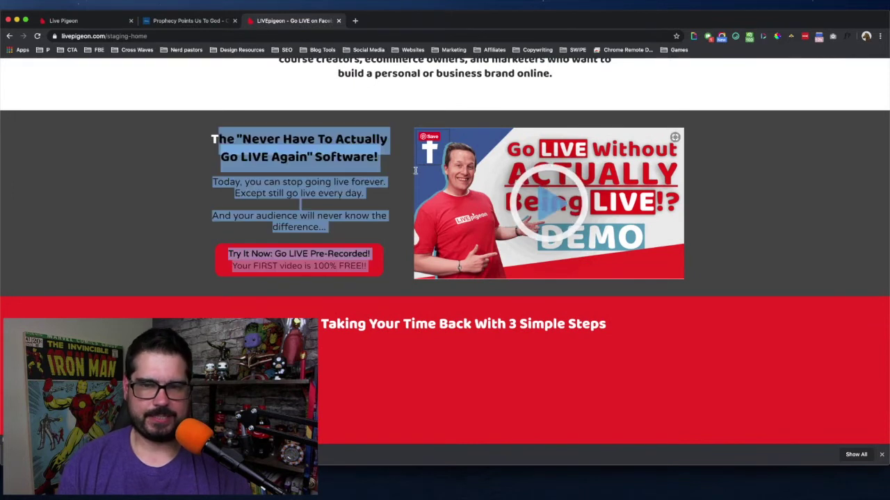
click(382, 168)
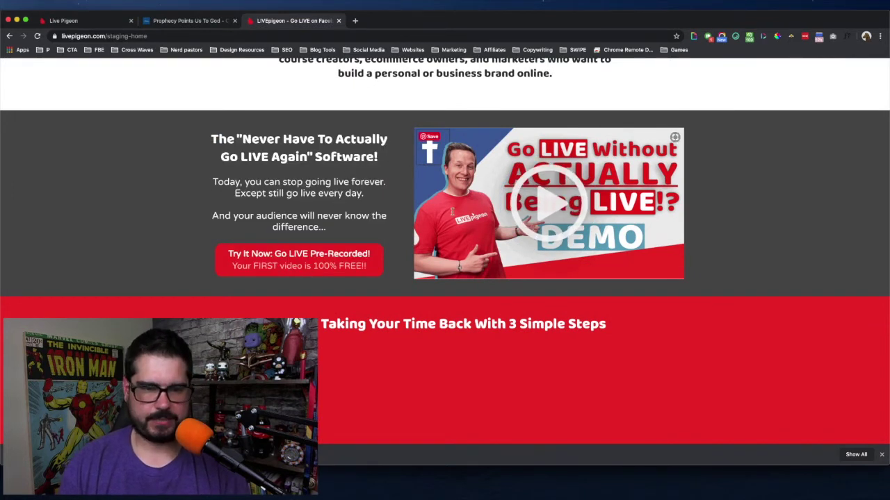
Scroll through the 3 Simple Steps, pricing cards and FAQ, then back up to the features grid.
scroll(208, 173, down, 3)
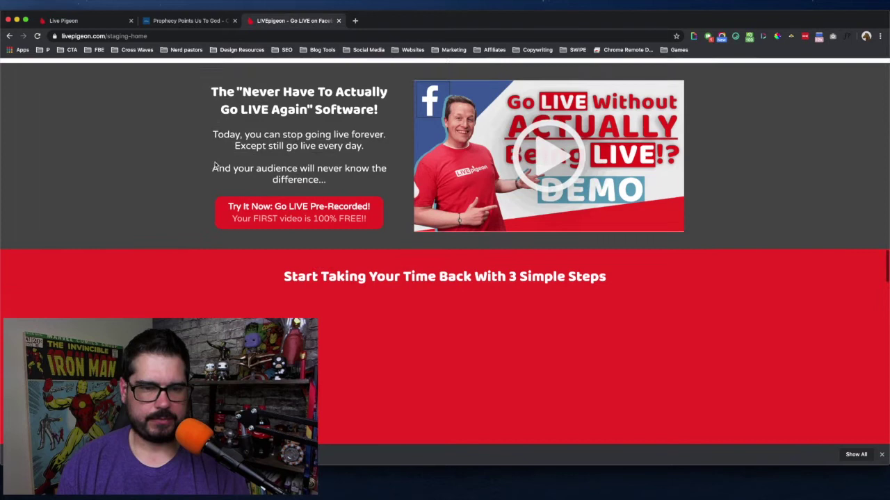
scroll(208, 173, down, 3)
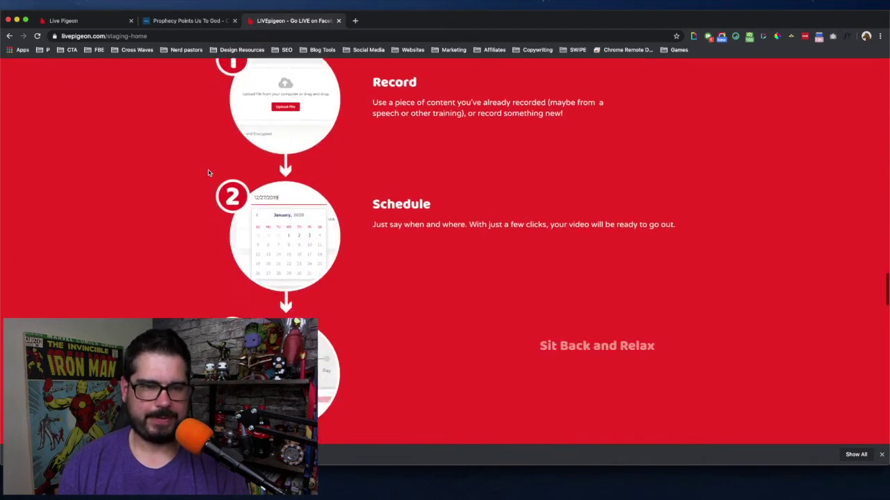
scroll(208, 172, up, 2)
scroll(208, 173, down, 5)
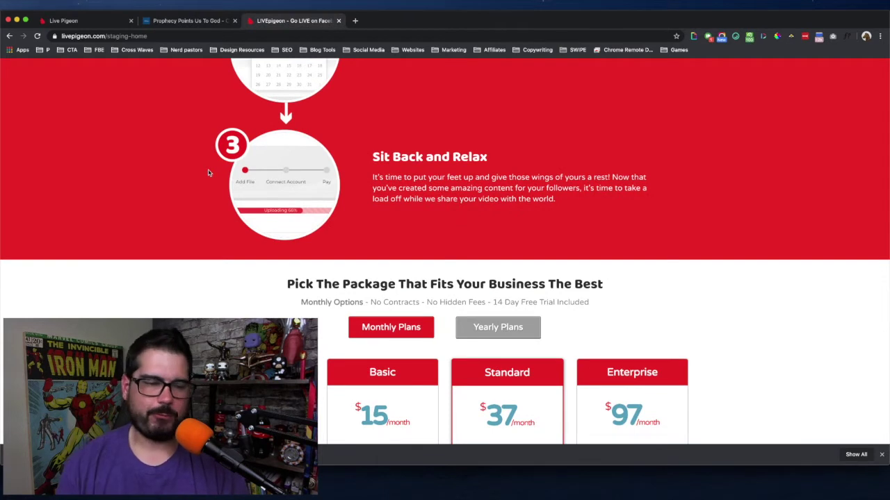
scroll(207, 173, down, 4)
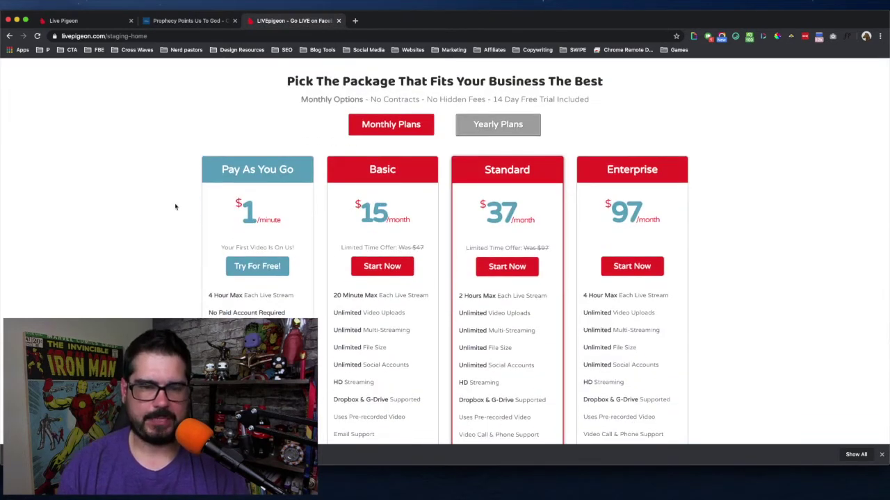
scroll(175, 206, down, 3)
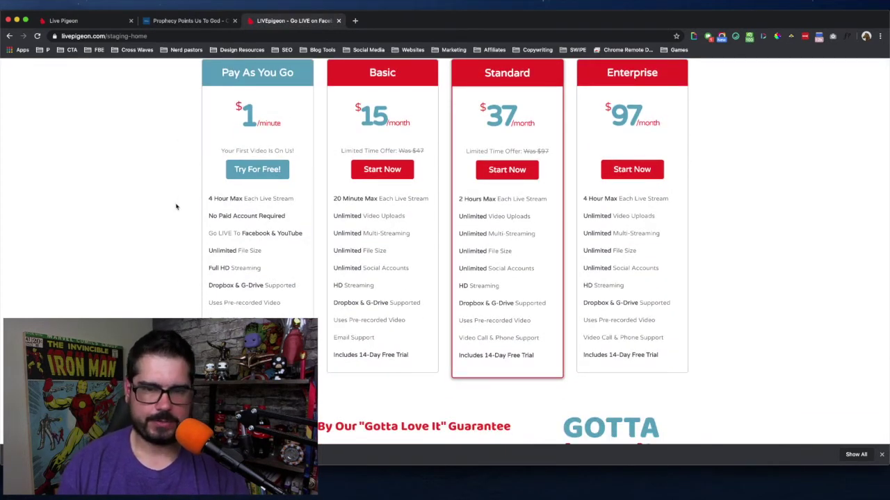
scroll(179, 206, up, 1)
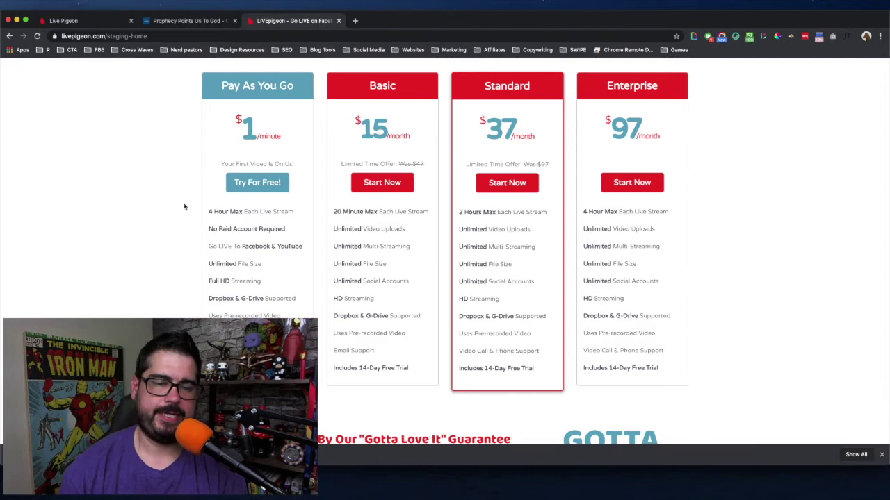
scroll(184, 206, down, 10)
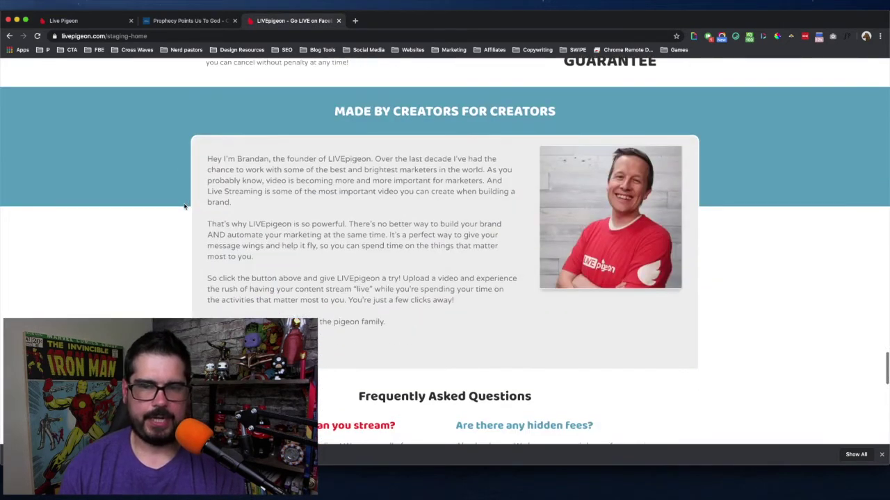
scroll(184, 207, up, 3)
scroll(184, 206, down, 5)
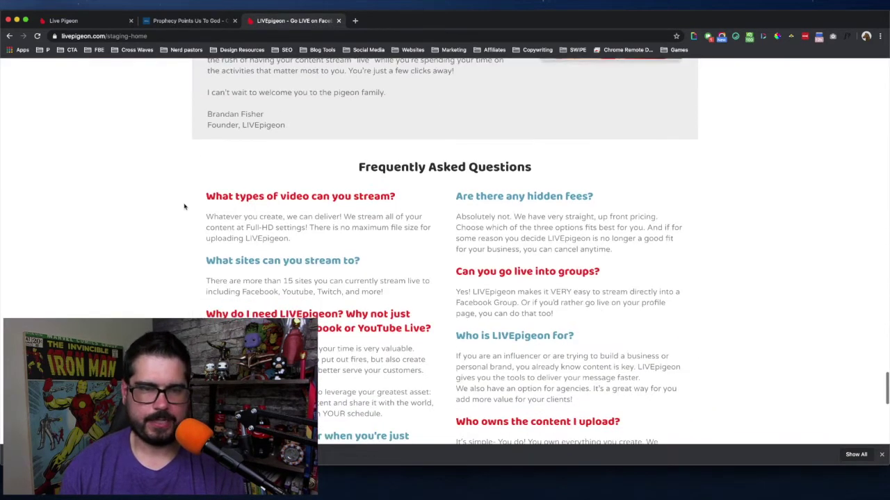
scroll(185, 207, down, 10)
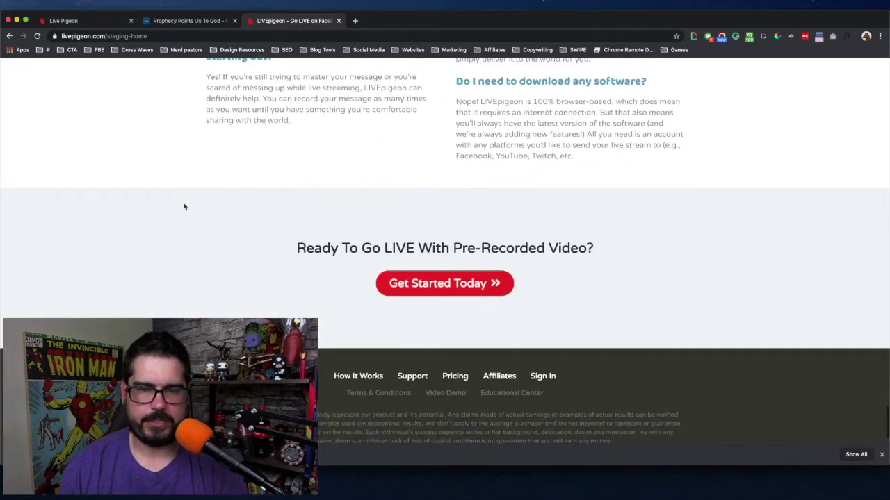
scroll(185, 206, up, 20)
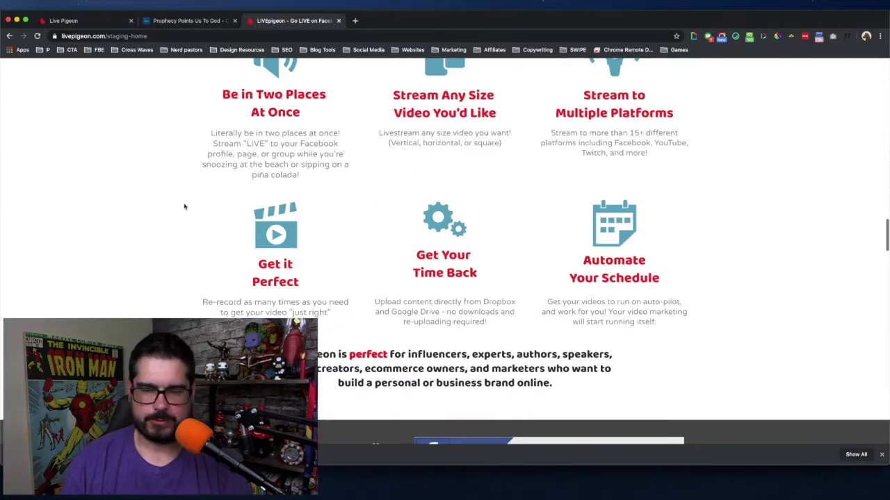